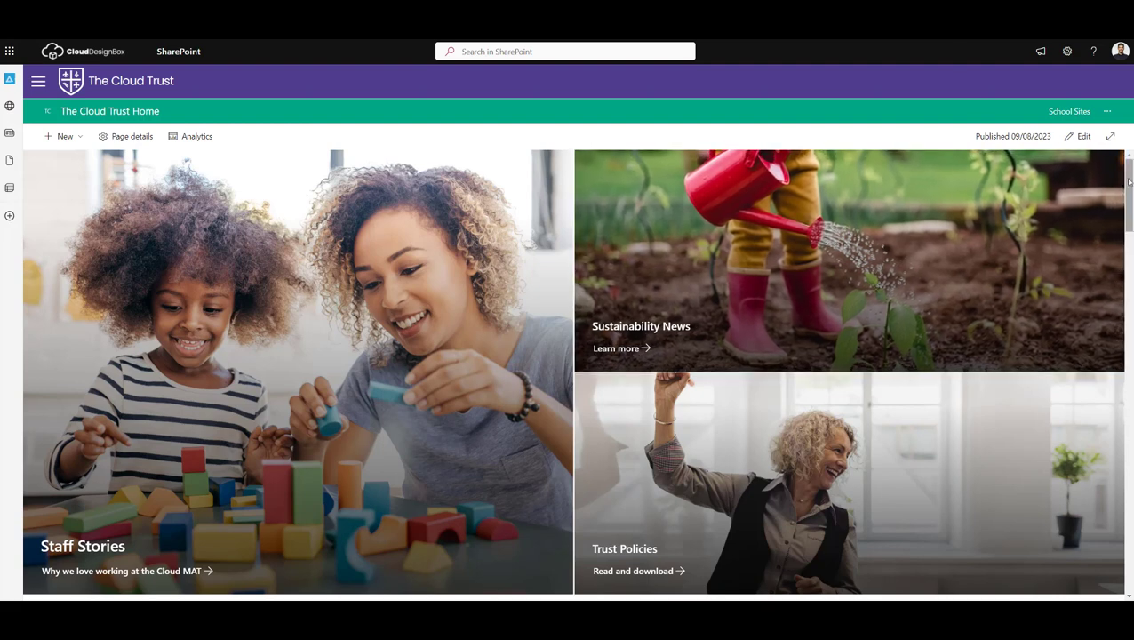
Scroll past Family wellbeing to the green Policies and forms section with the Policies and Procedures and Ask HR links.
{"action": "left_click_drag", "start_coordinate": [1129, 181], "coordinate": [1120, 518]}
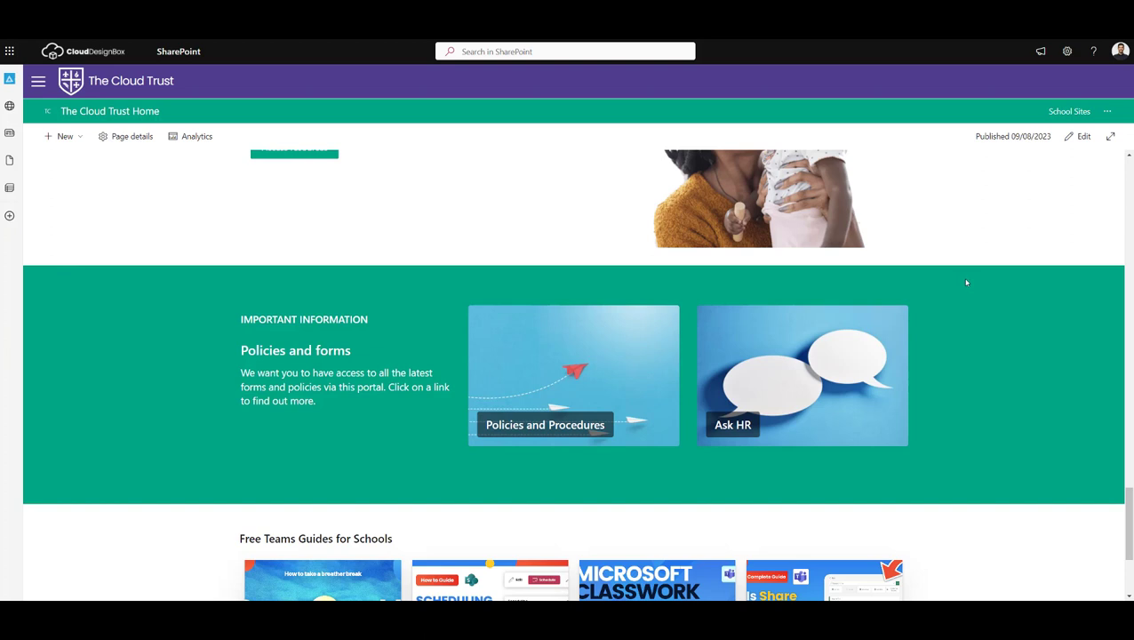
Switch the Cloud Trust Home page into edit mode.
{"action": "left_click", "coordinate": [1084, 139]}
{"action": "scroll", "coordinate": [1125, 513], "scroll_direction": "up", "scroll_amount": 3}
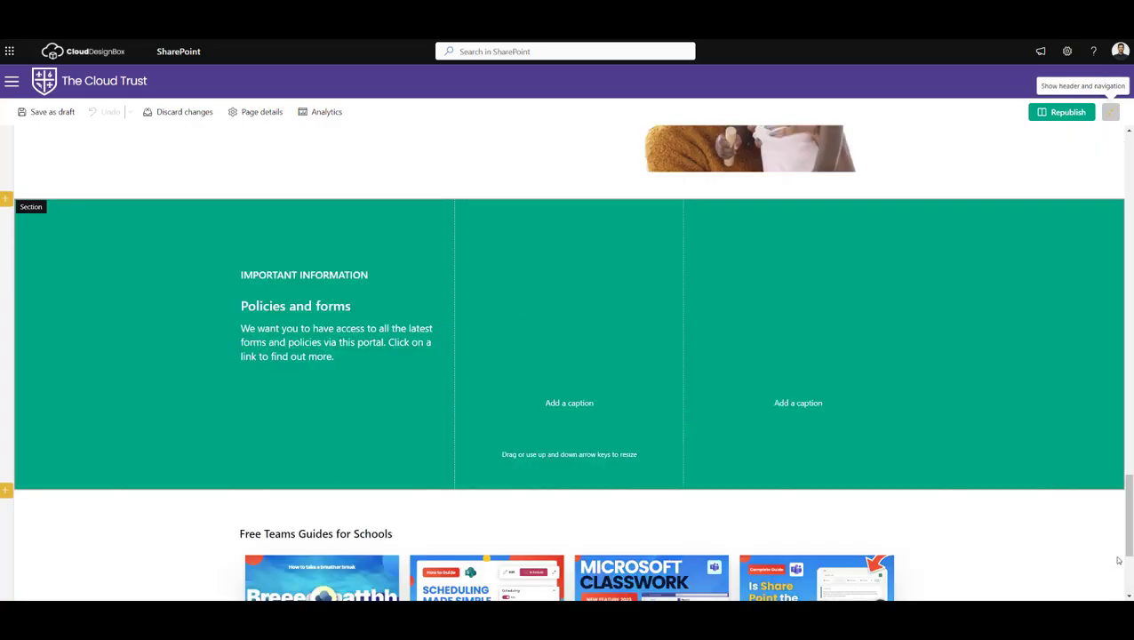
{"action": "scroll", "coordinate": [1125, 512], "scroll_direction": "down", "scroll_amount": 3}
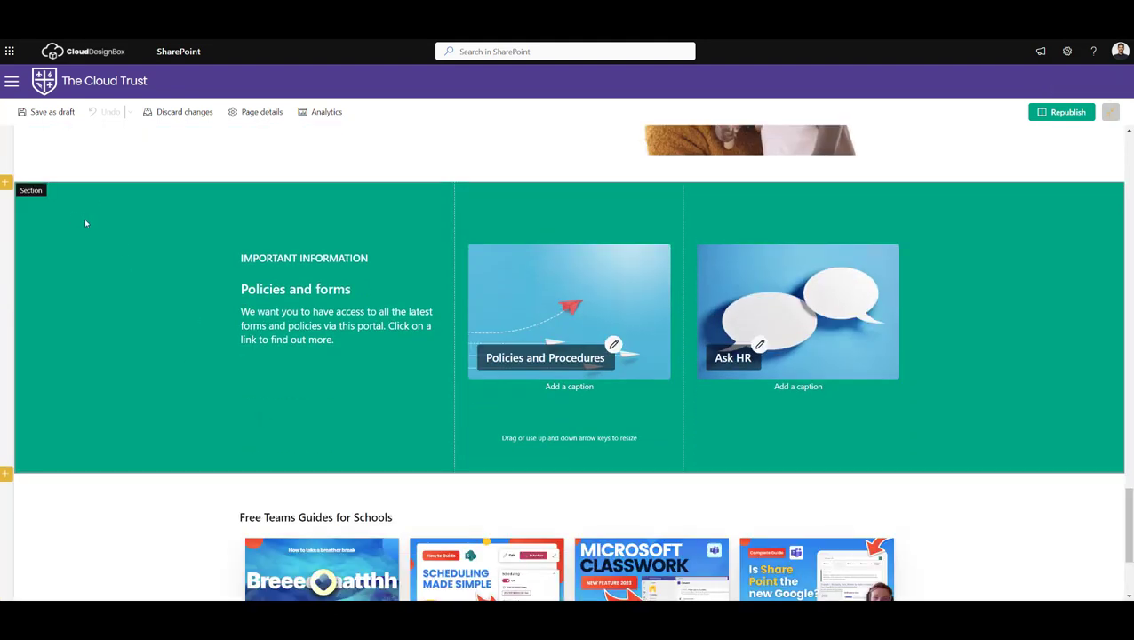
Give the green Policies and forms section Strong background shading.
{"action": "left_click", "coordinate": [78, 223]}
{"action": "left_click", "coordinate": [5, 200]}
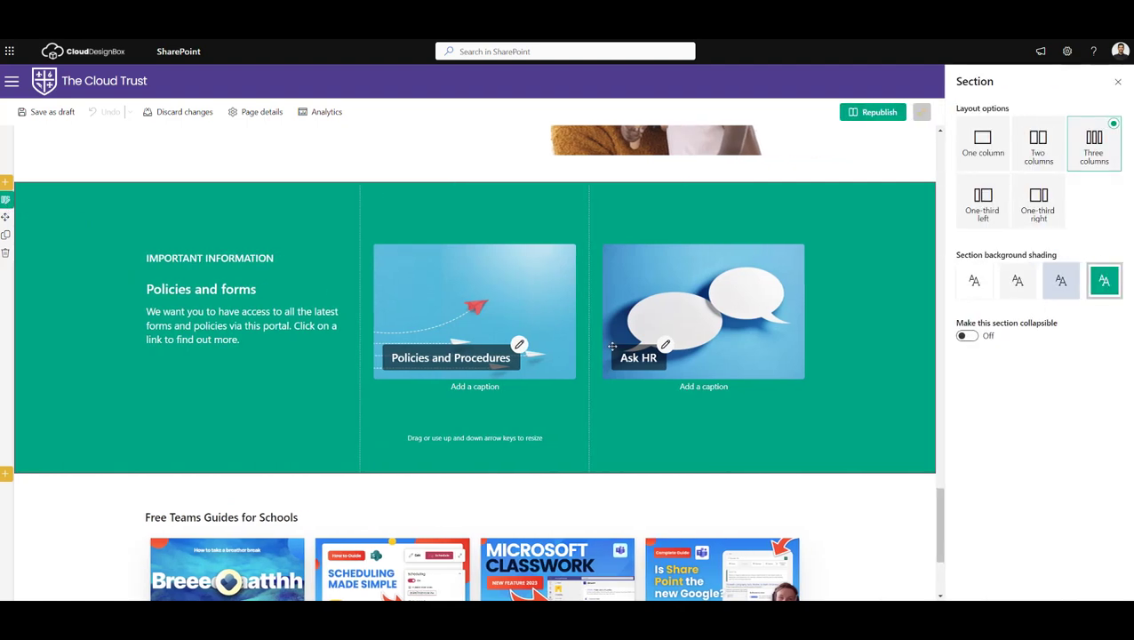
{"action": "scroll", "coordinate": [569, 355], "scroll_direction": "down", "scroll_amount": 1}
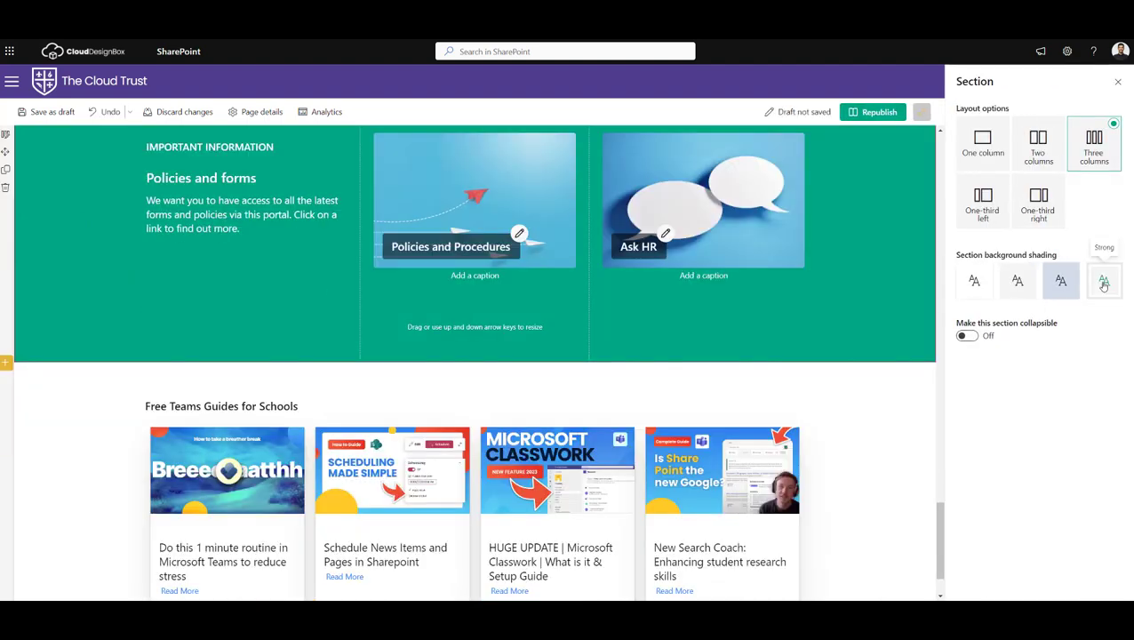
{"action": "left_click", "coordinate": [1095, 284]}
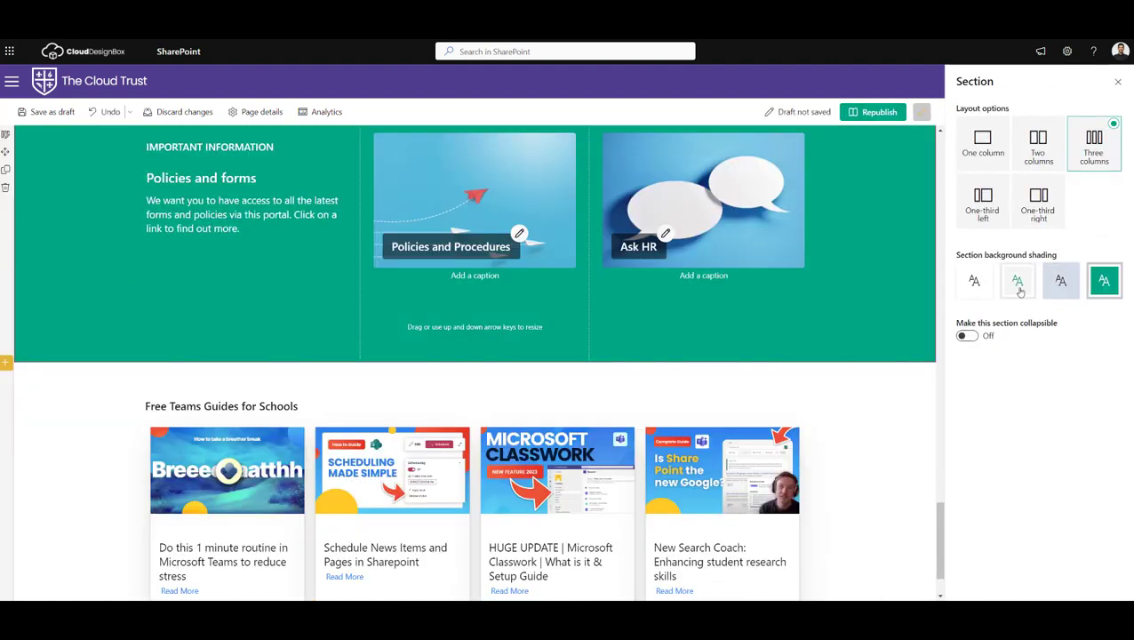
{"action": "scroll", "coordinate": [944, 525], "scroll_direction": "up", "scroll_amount": 2}
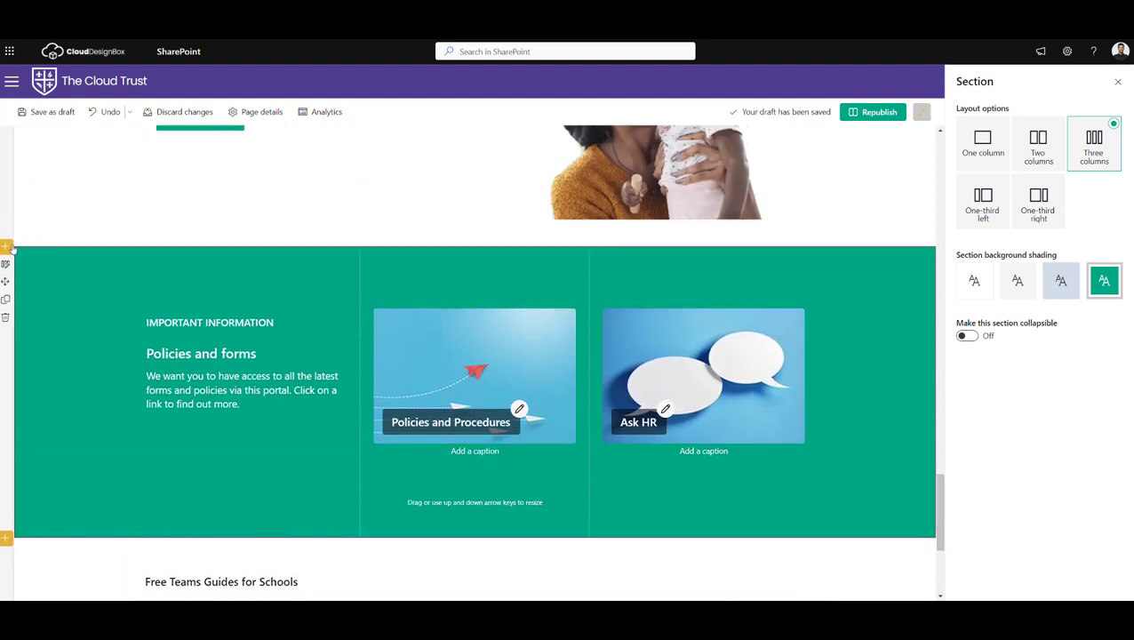
Insert a full-width section above Policies and forms holding a CDB Section Breaks web part.
{"action": "left_click", "coordinate": [1117, 82]}
{"action": "scroll", "coordinate": [463, 310], "scroll_direction": "up", "scroll_amount": 2}
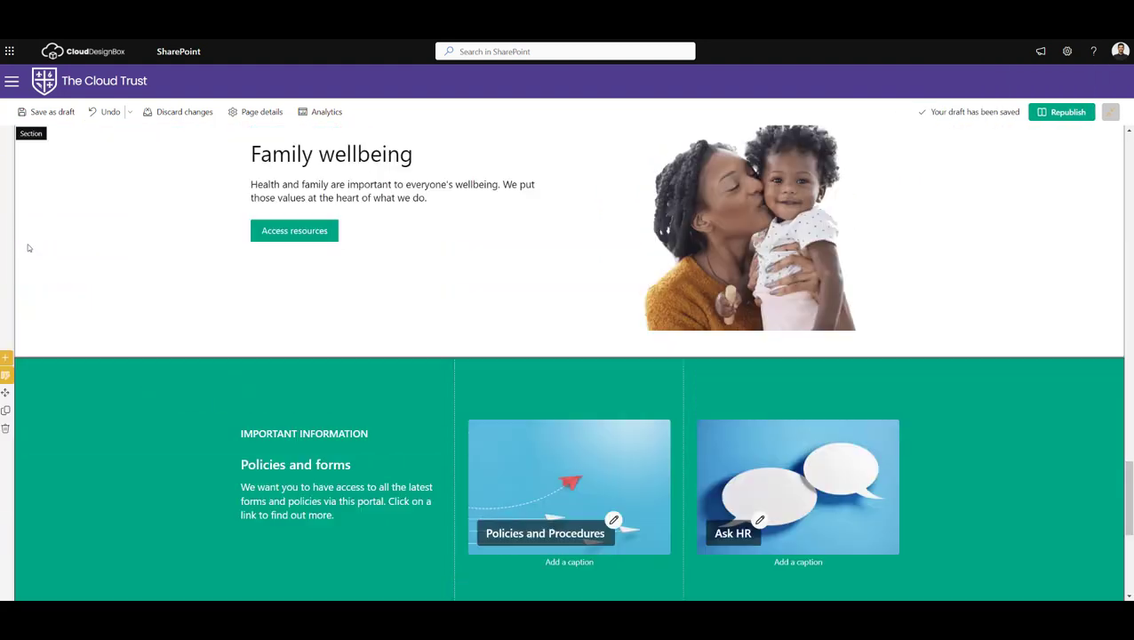
{"action": "left_click", "coordinate": [6, 361]}
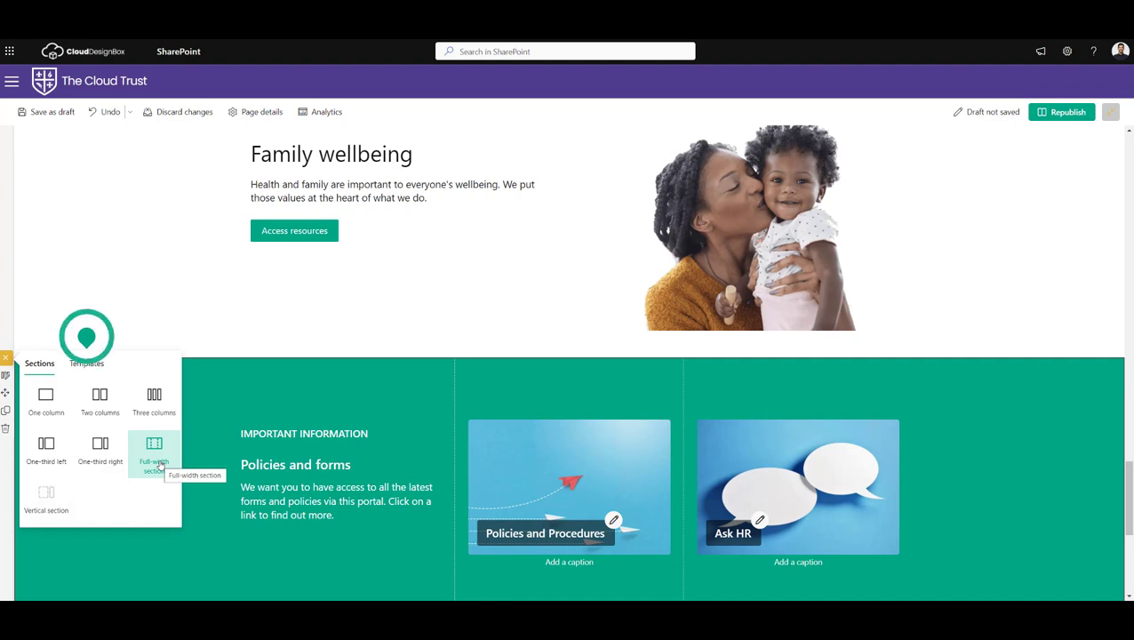
{"action": "left_click", "coordinate": [155, 453]}
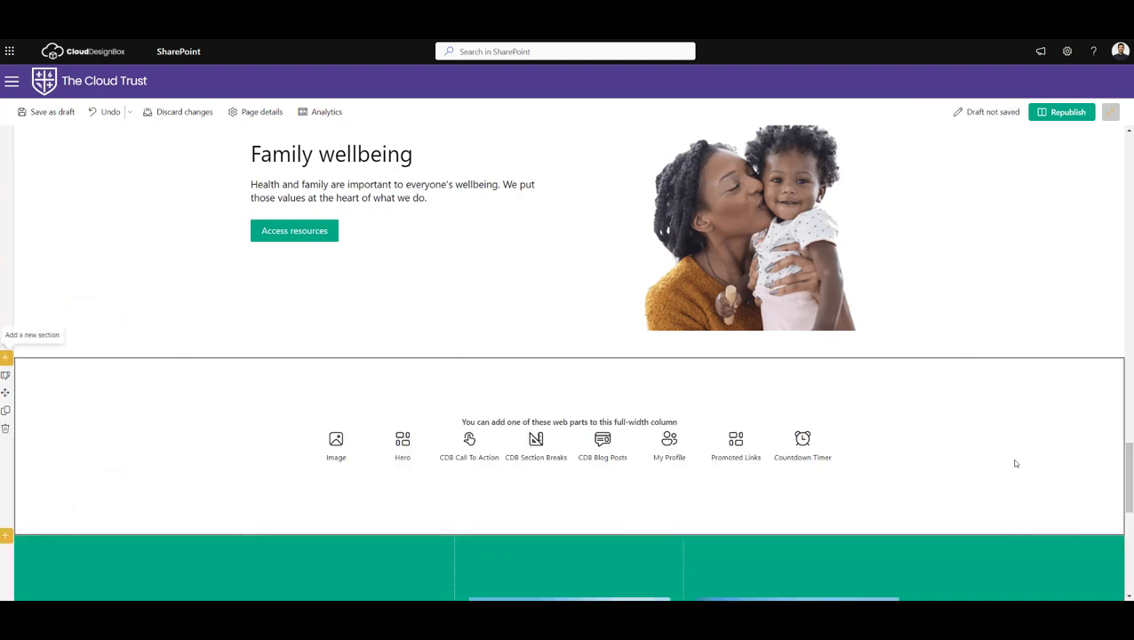
{"action": "scroll", "coordinate": [1127, 471], "scroll_direction": "down", "scroll_amount": 2}
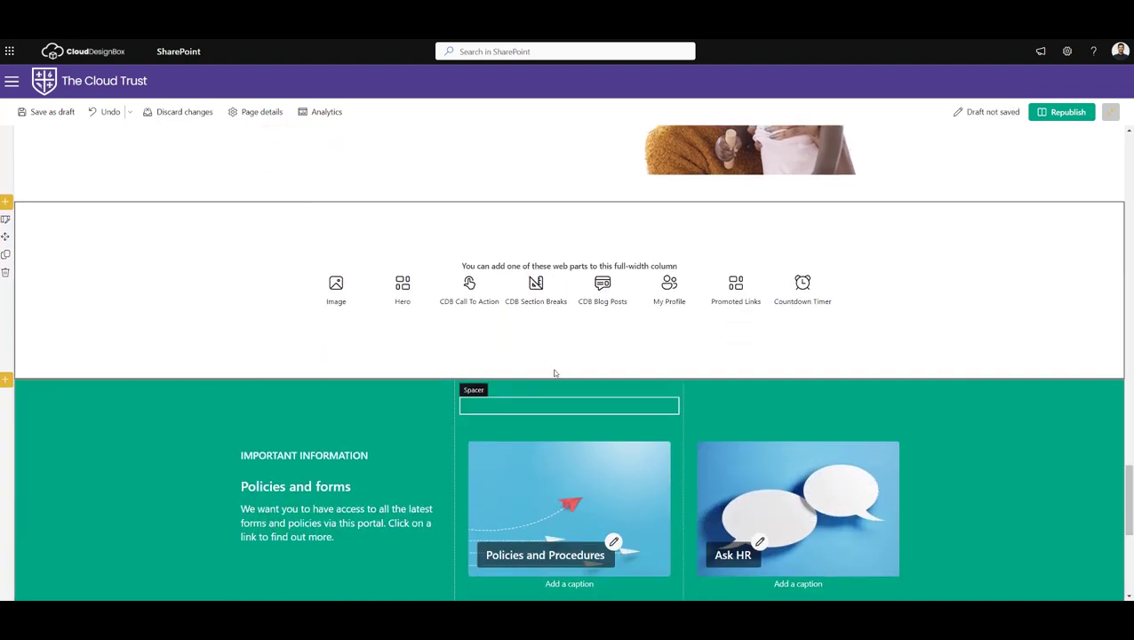
{"action": "left_click", "coordinate": [537, 291]}
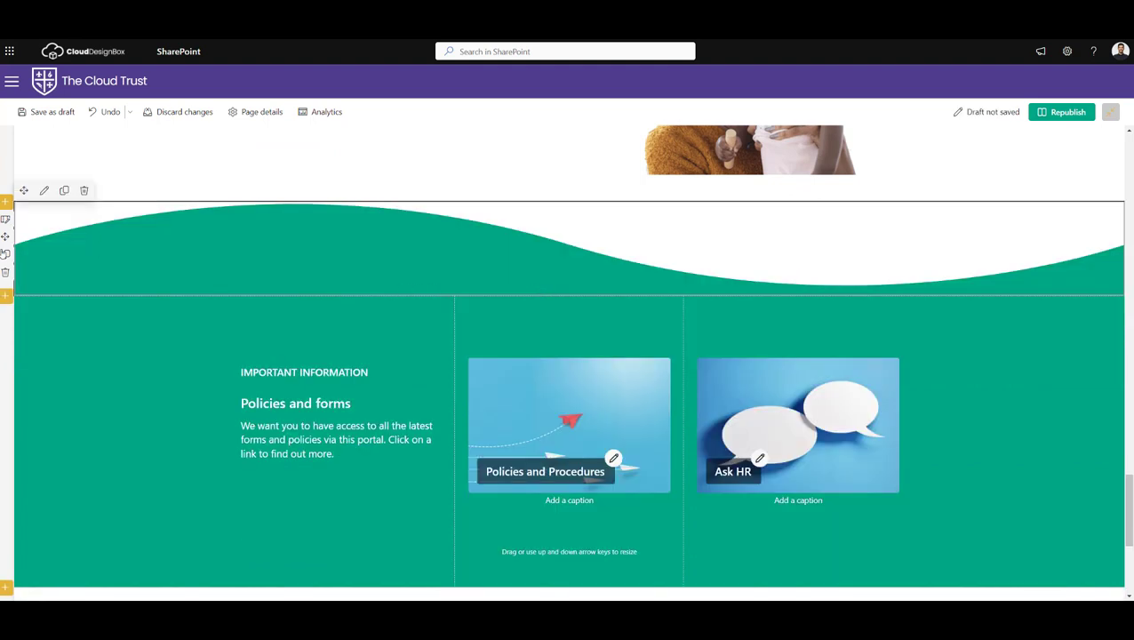
Try the Clouds, Zigzag Small and Waves images on the upper section break.
{"action": "left_click", "coordinate": [45, 191]}
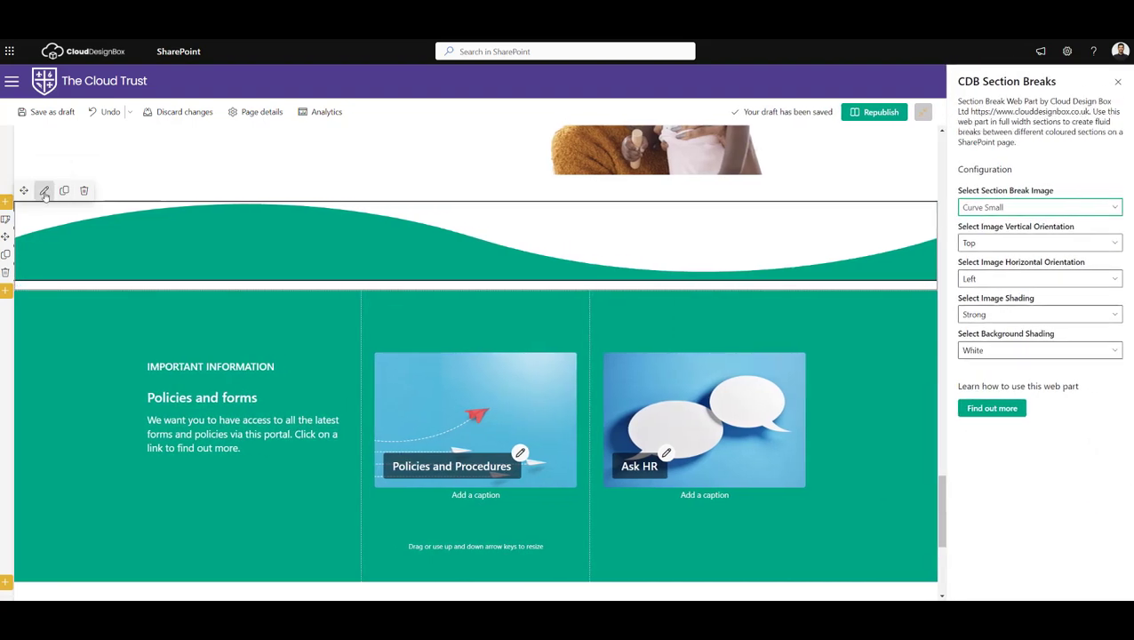
{"action": "left_click", "coordinate": [995, 208]}
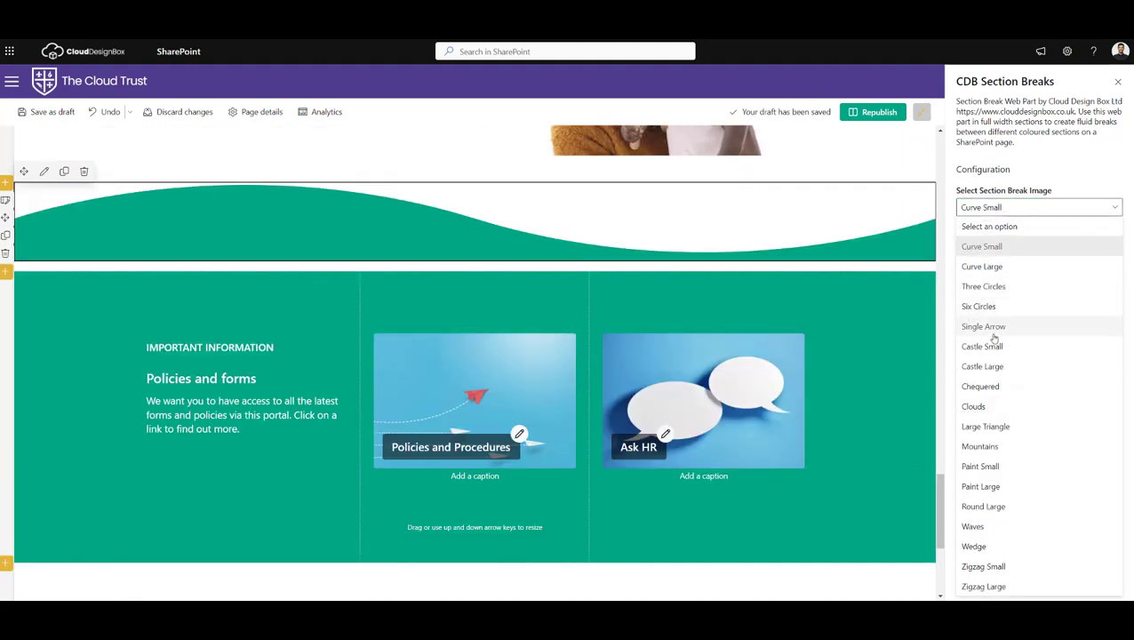
{"action": "left_click", "coordinate": [983, 406]}
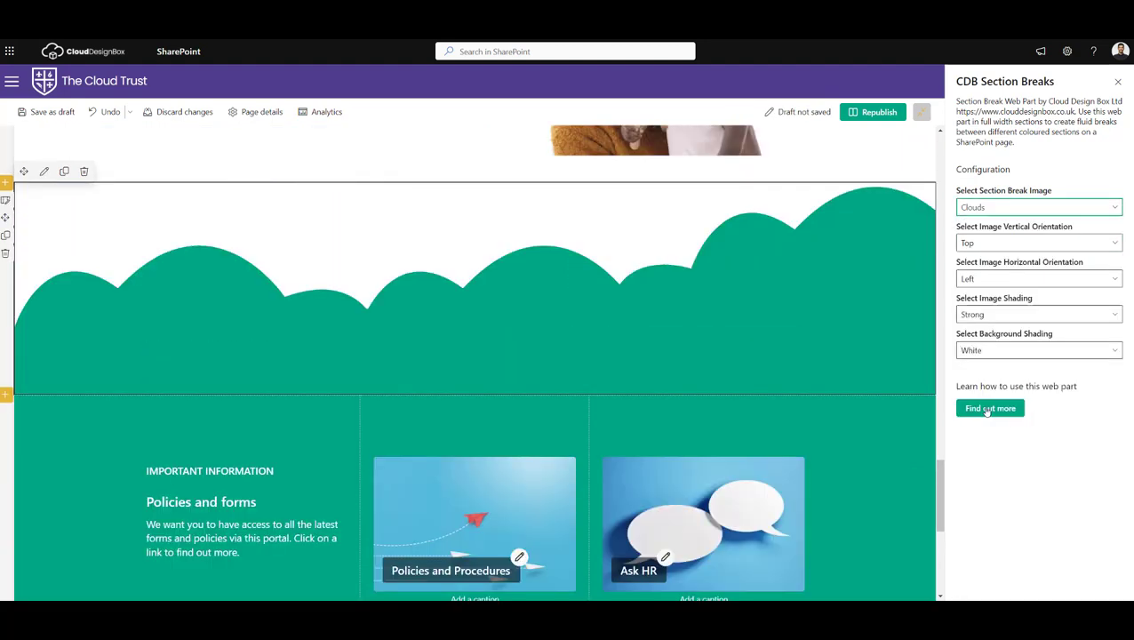
{"action": "left_click", "coordinate": [995, 208]}
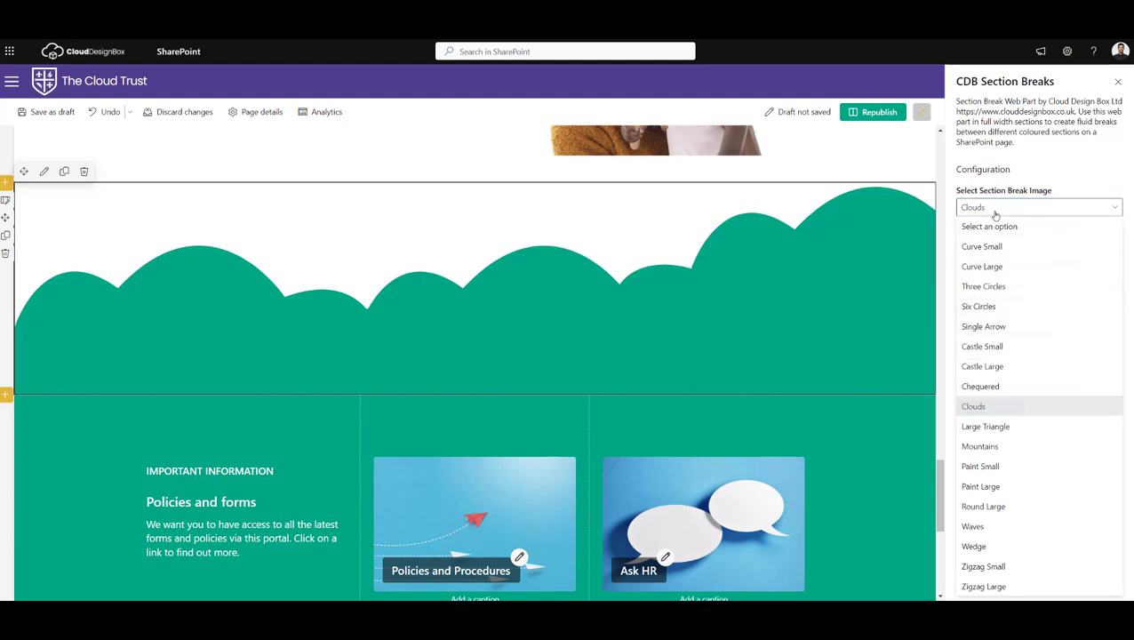
{"action": "left_click", "coordinate": [994, 567]}
{"action": "left_click", "coordinate": [991, 208]}
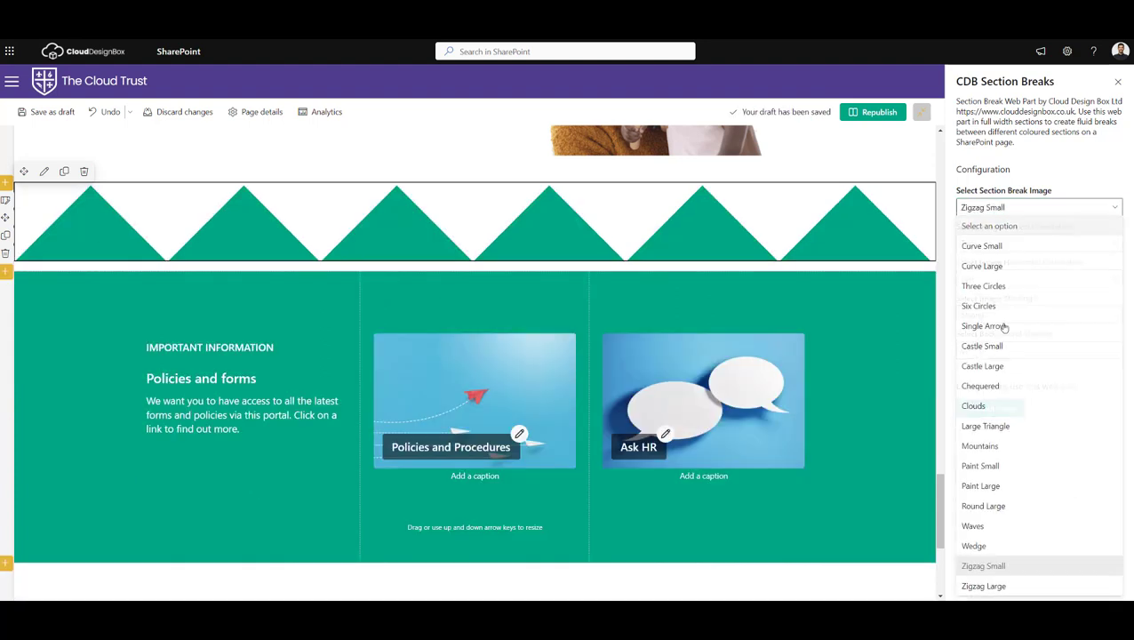
{"action": "left_click", "coordinate": [975, 527]}
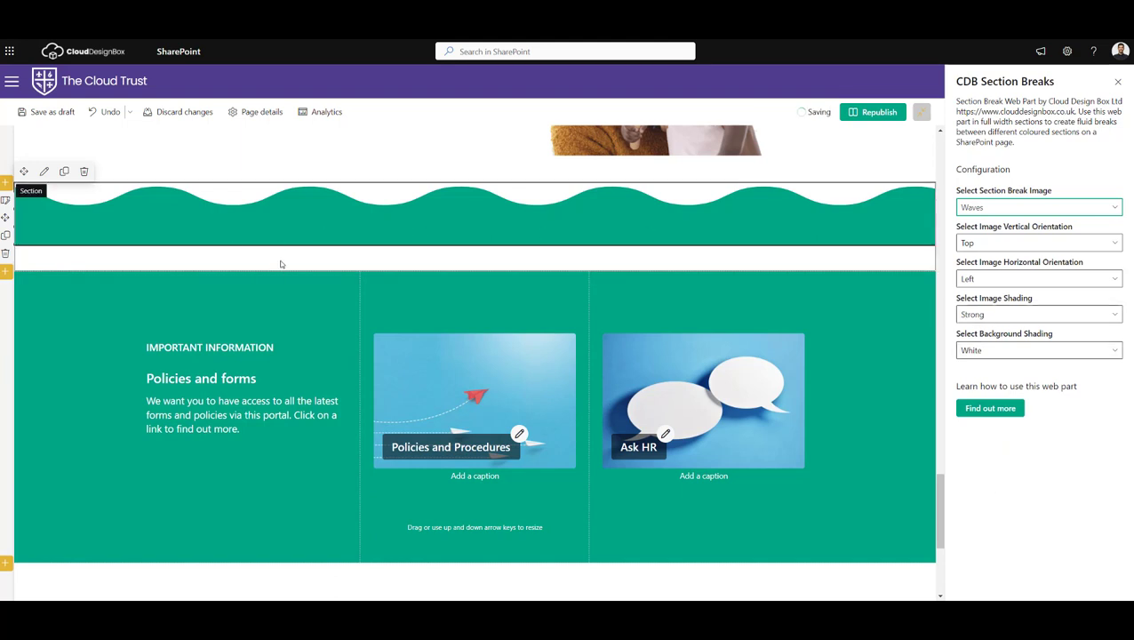
Set the section break image back to Curve Small and republish the page.
{"action": "left_click", "coordinate": [993, 209]}
{"action": "left_click", "coordinate": [996, 248]}
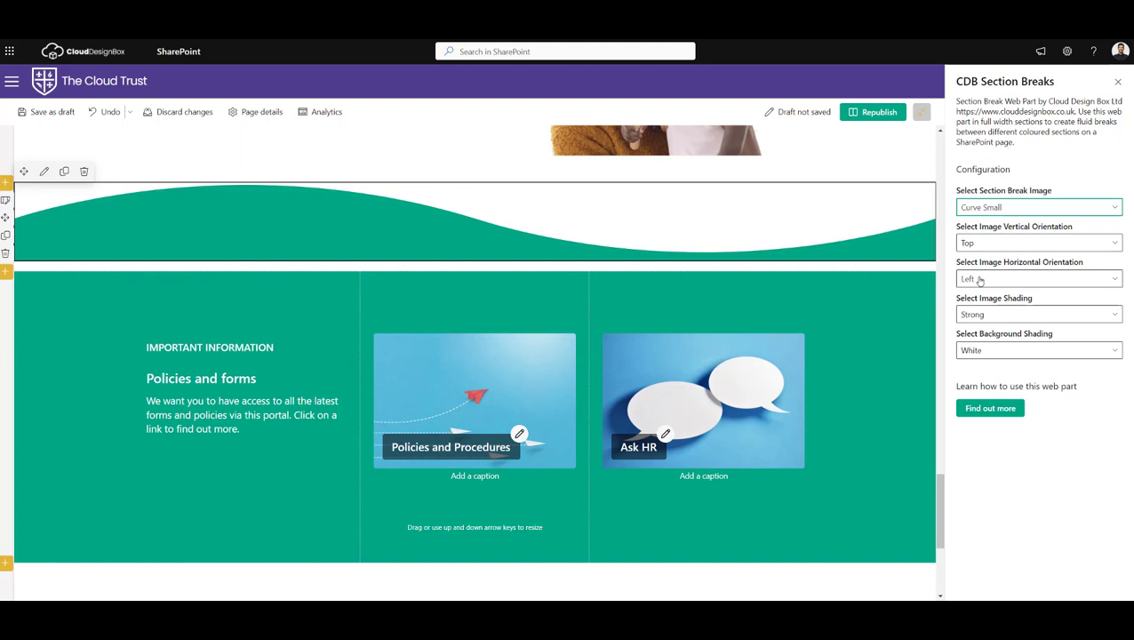
{"action": "left_click", "coordinate": [876, 113]}
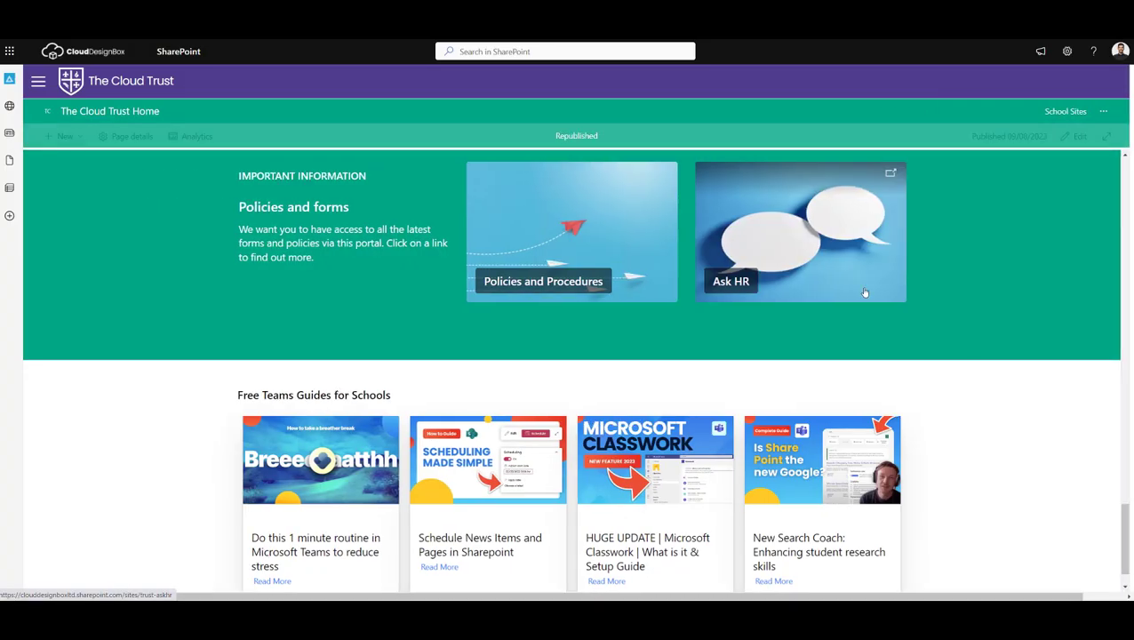
{"action": "scroll", "coordinate": [1118, 468], "scroll_direction": "up", "scroll_amount": 6}
{"action": "scroll", "coordinate": [1119, 469], "scroll_direction": "down", "scroll_amount": 3}
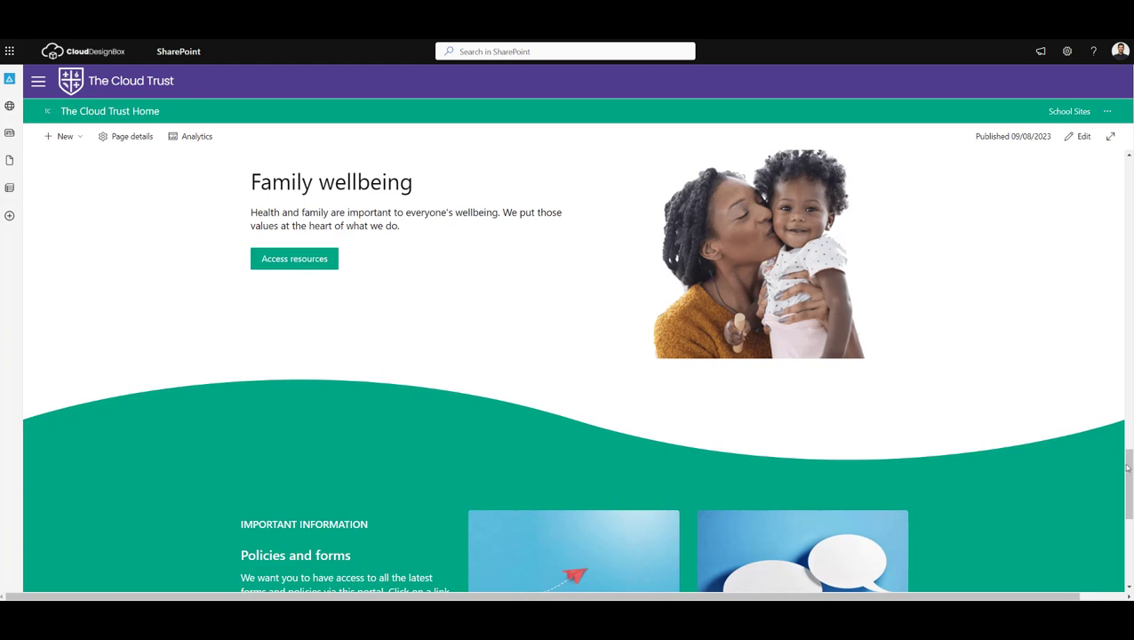
{"action": "scroll", "coordinate": [1127, 469], "scroll_direction": "down", "scroll_amount": 4}
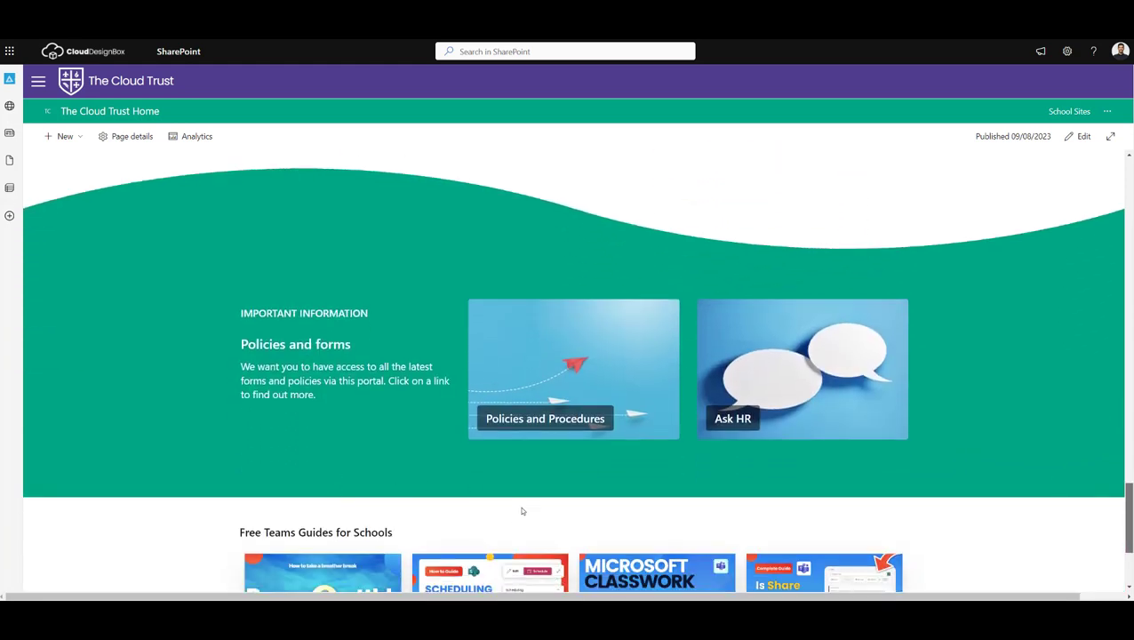
Enter edit mode and add a full-width section with CDB Section Breaks below Policies and forms.
{"action": "left_click", "coordinate": [1078, 141]}
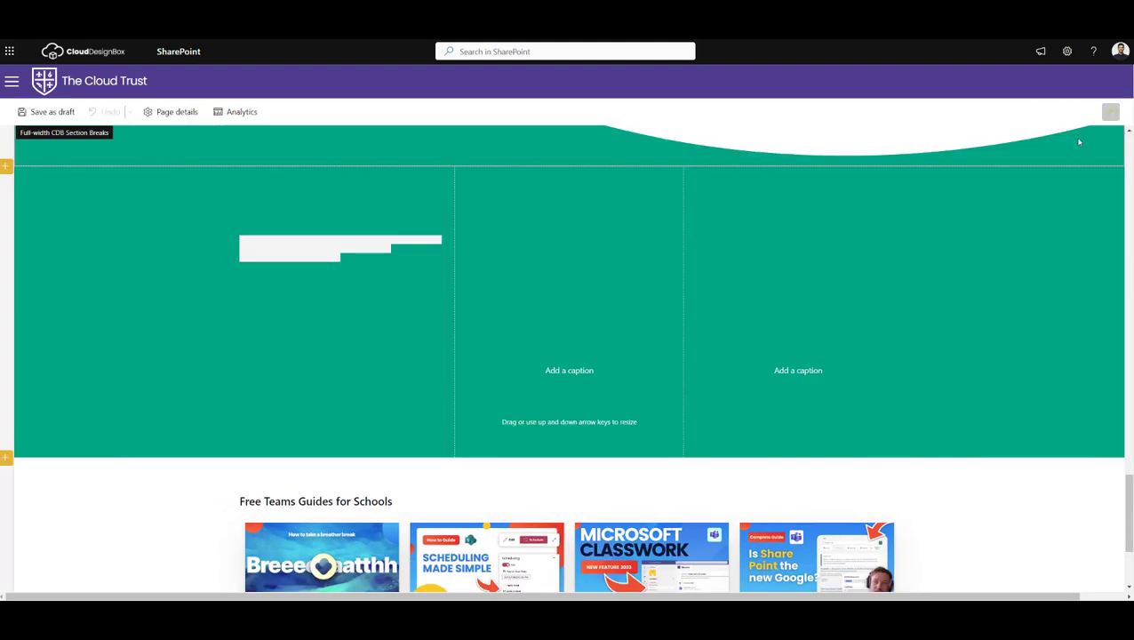
{"action": "scroll", "coordinate": [1087, 468], "scroll_direction": "up", "scroll_amount": 5}
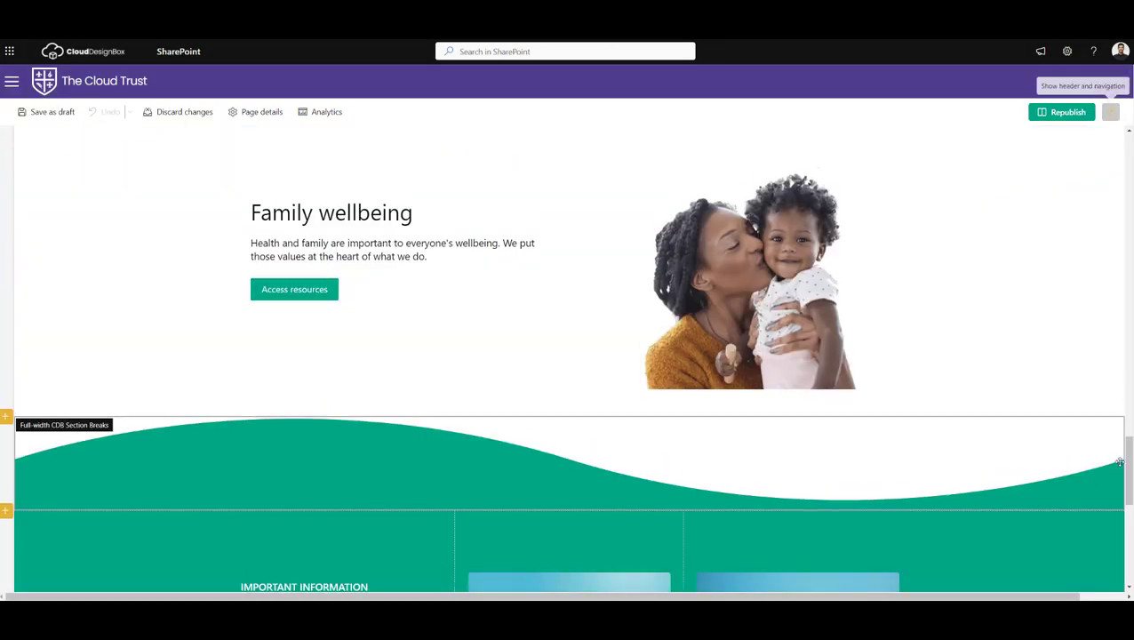
{"action": "left_click_drag", "start_coordinate": [1129, 470], "coordinate": [1129, 519]}
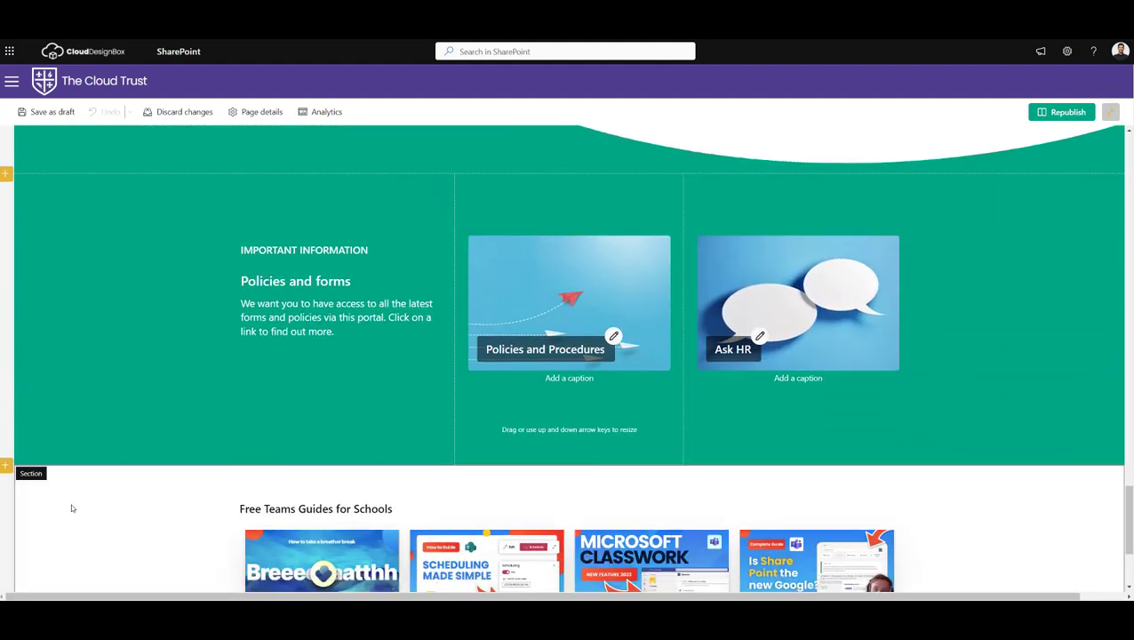
{"action": "left_click", "coordinate": [6, 466]}
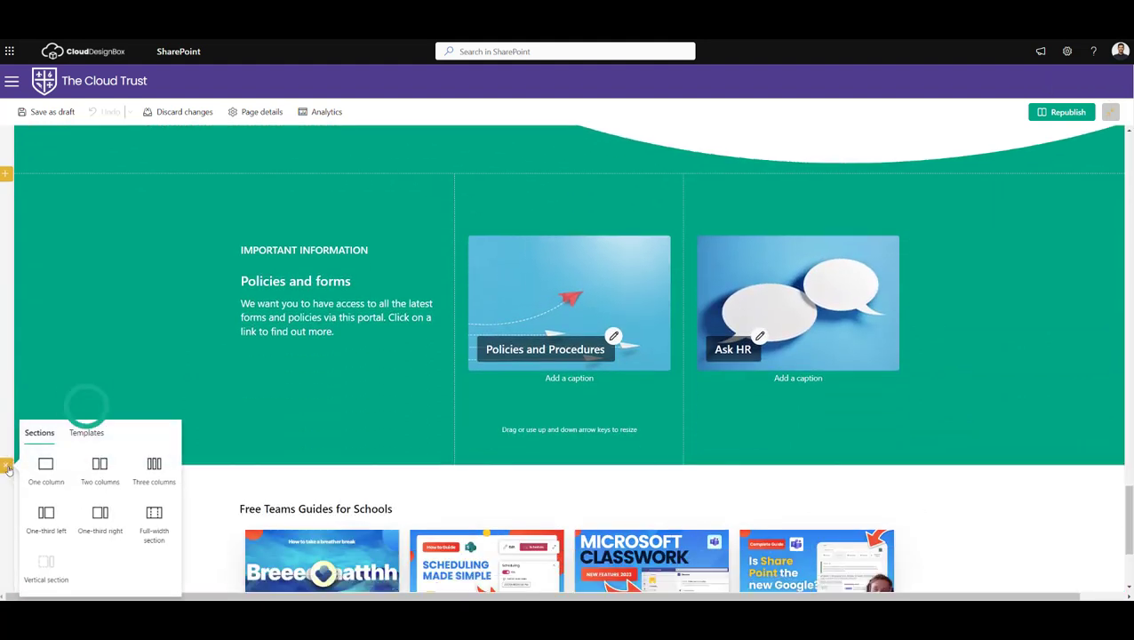
{"action": "left_click", "coordinate": [154, 524]}
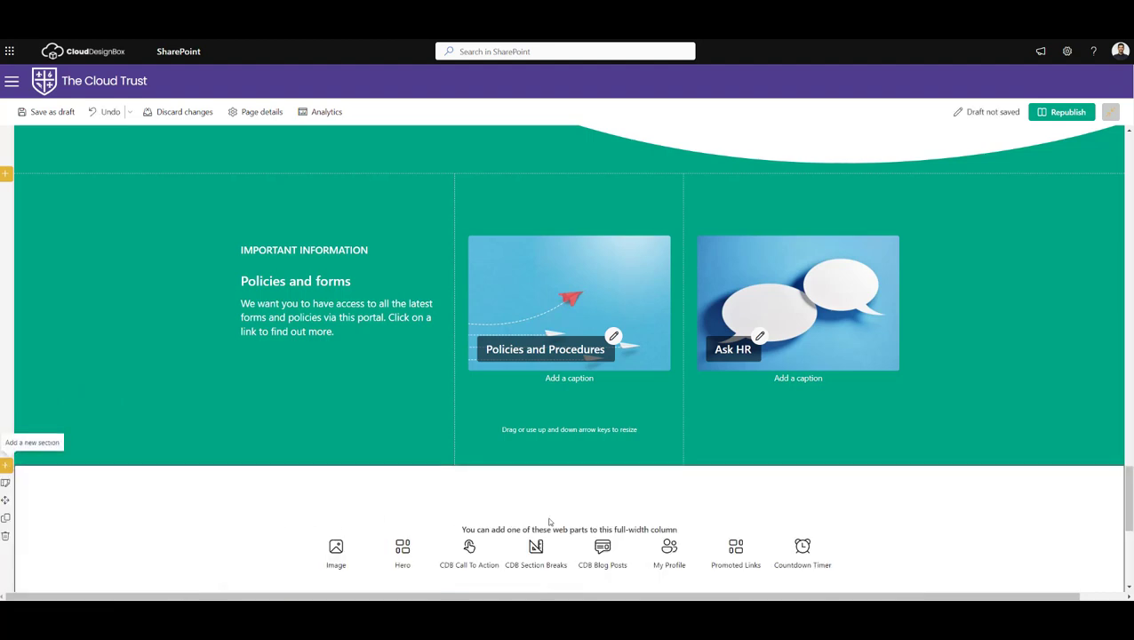
{"action": "left_click", "coordinate": [535, 557]}
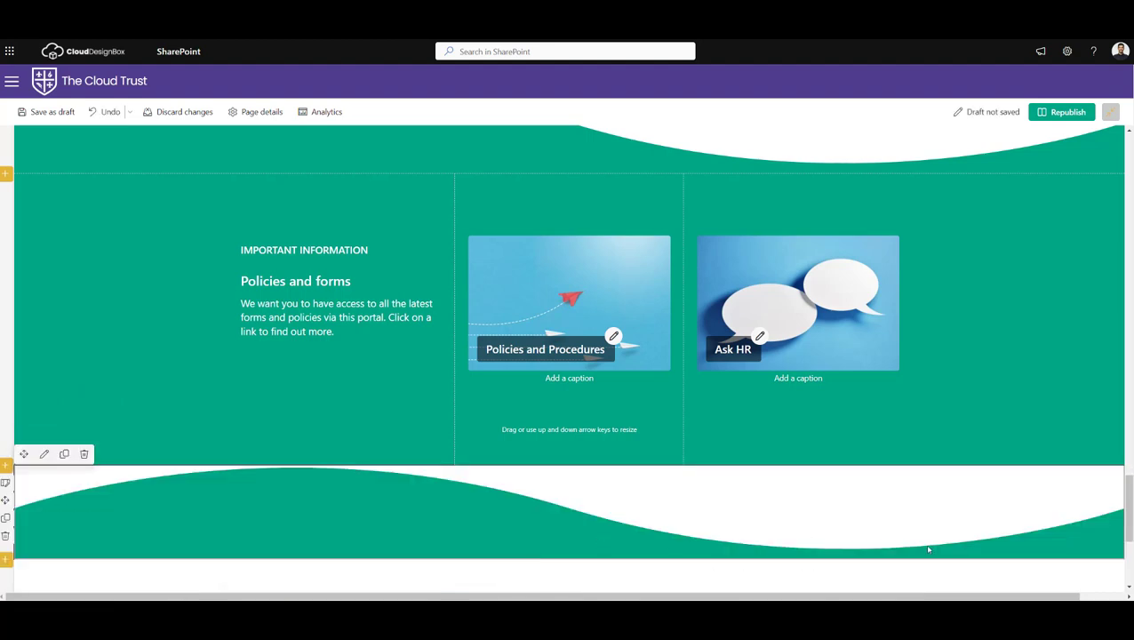
{"action": "scroll", "coordinate": [532, 425], "scroll_direction": "down", "scroll_amount": 3}
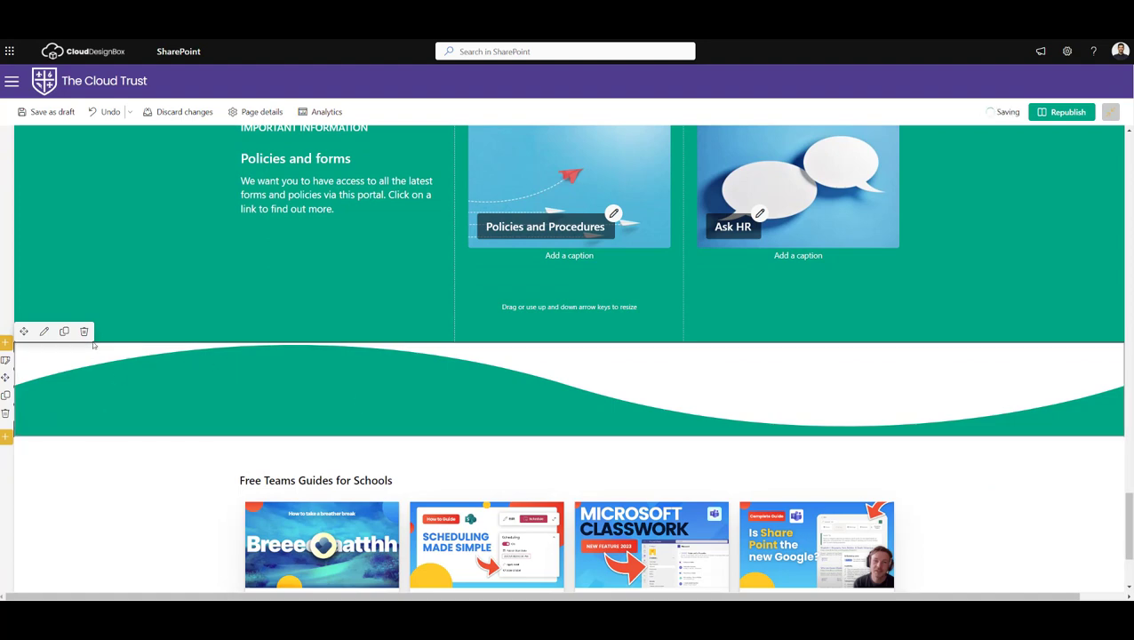
Set the lower section break's vertical orientation to Bottom so the green curve flows down.
{"action": "left_click", "coordinate": [44, 332]}
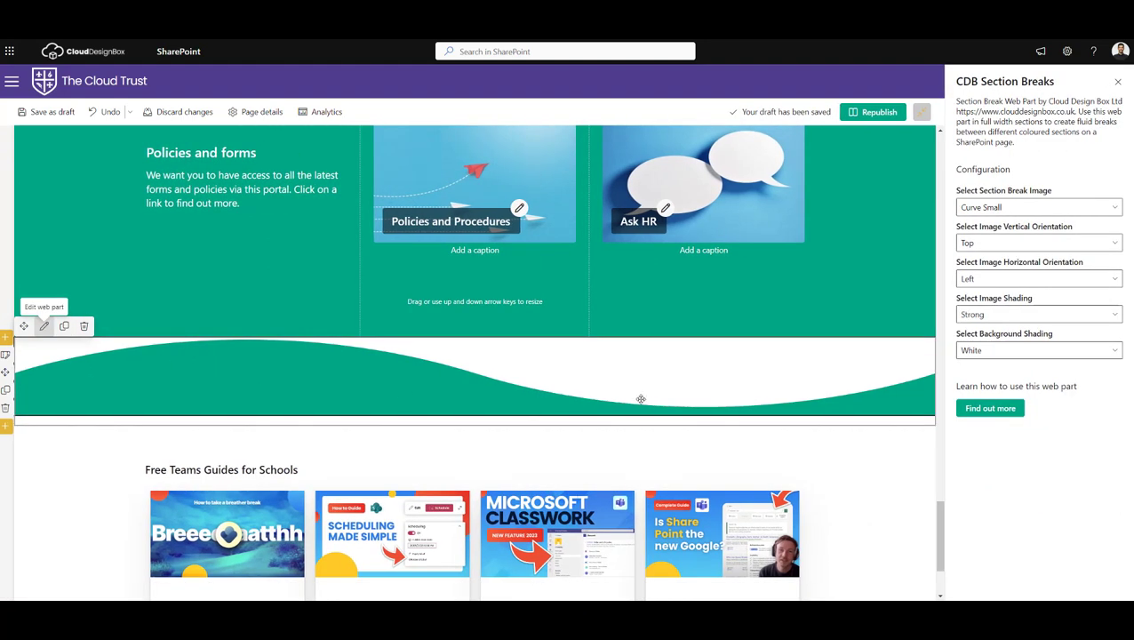
{"action": "left_click_drag", "start_coordinate": [940, 522], "coordinate": [939, 492]}
{"action": "left_click", "coordinate": [1026, 244]}
{"action": "left_click", "coordinate": [999, 282]}
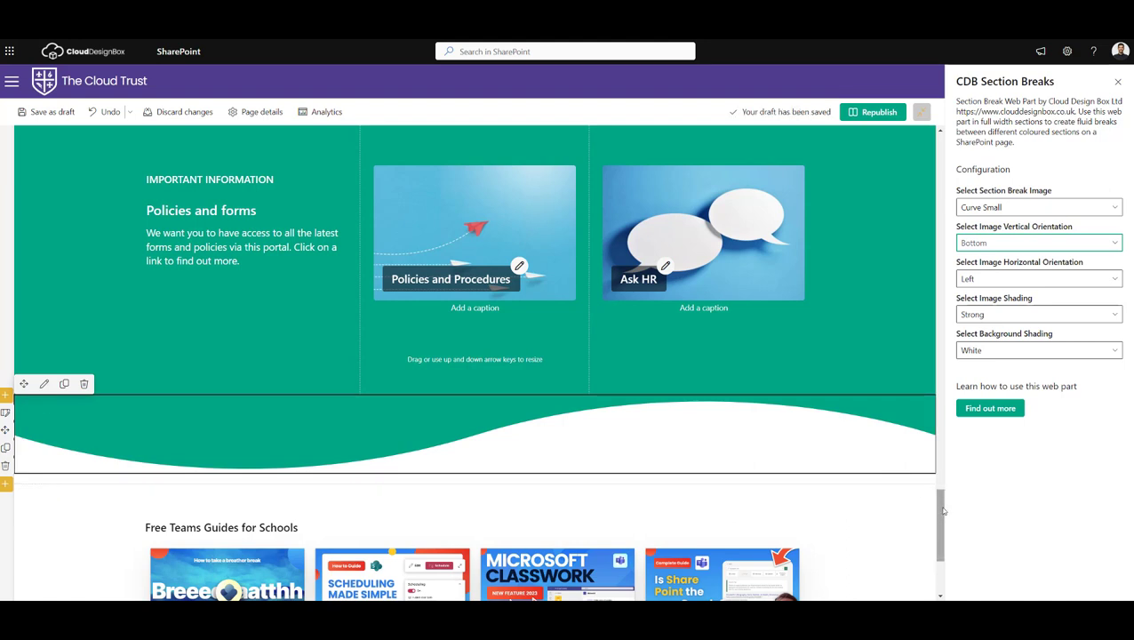
{"action": "left_click", "coordinate": [1017, 315]}
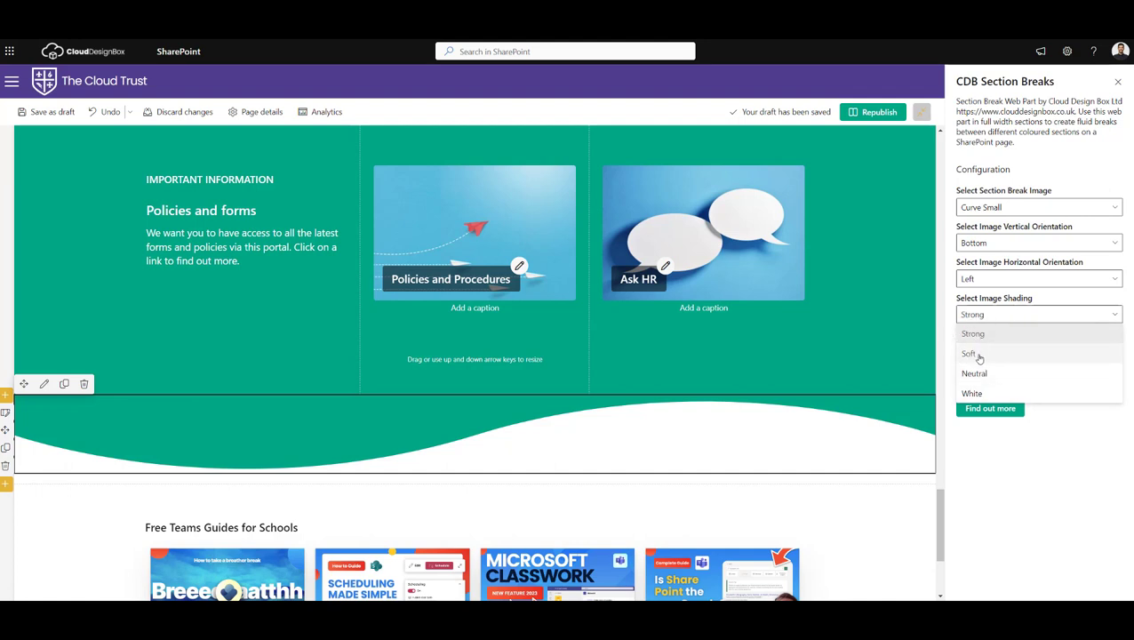
{"action": "left_click", "coordinate": [971, 353]}
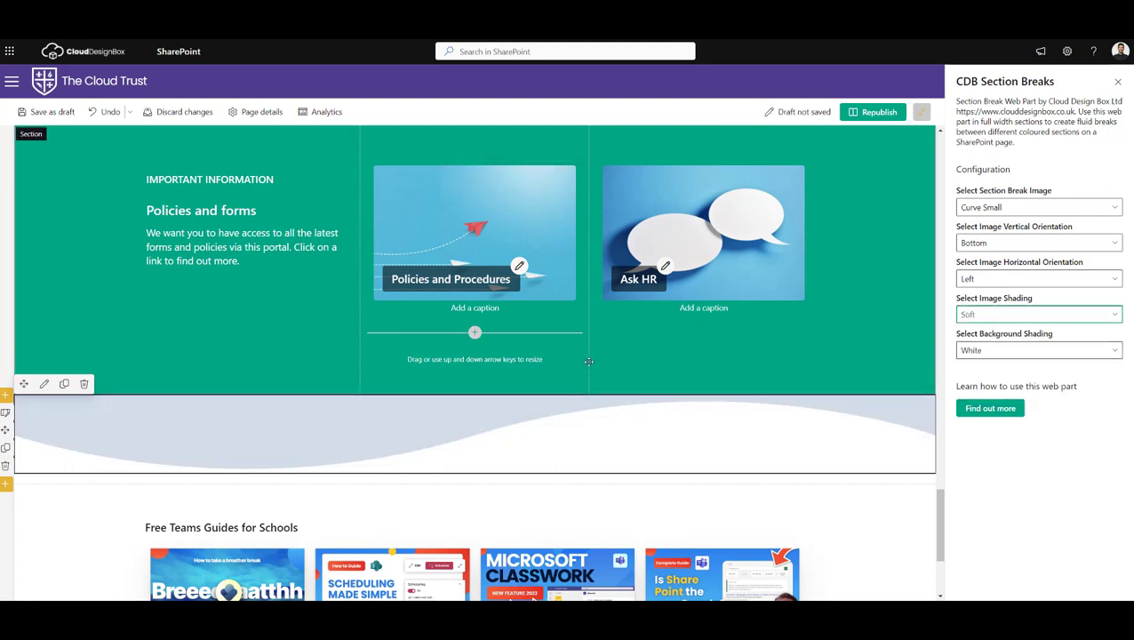
{"action": "left_click", "coordinate": [990, 320]}
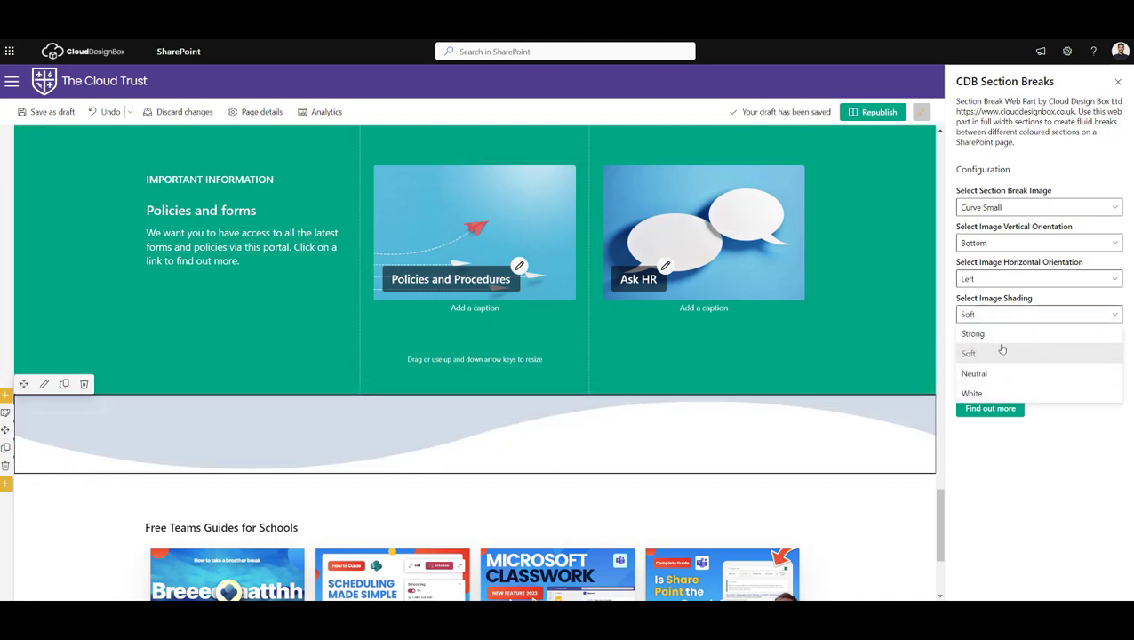
{"action": "left_click", "coordinate": [985, 334]}
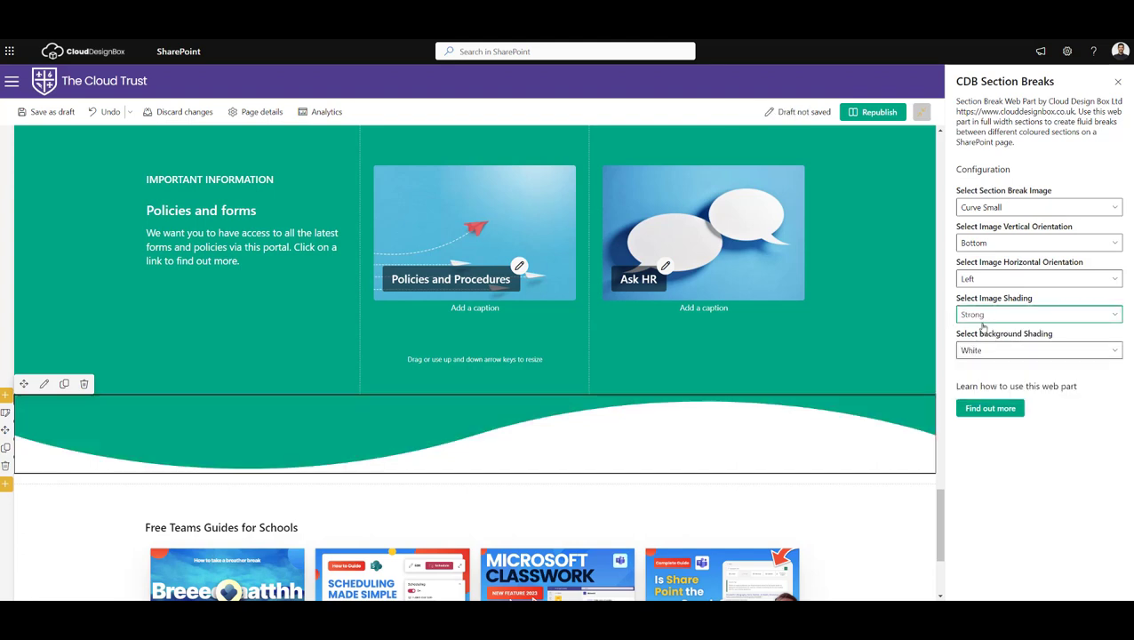
{"action": "left_click", "coordinate": [977, 352]}
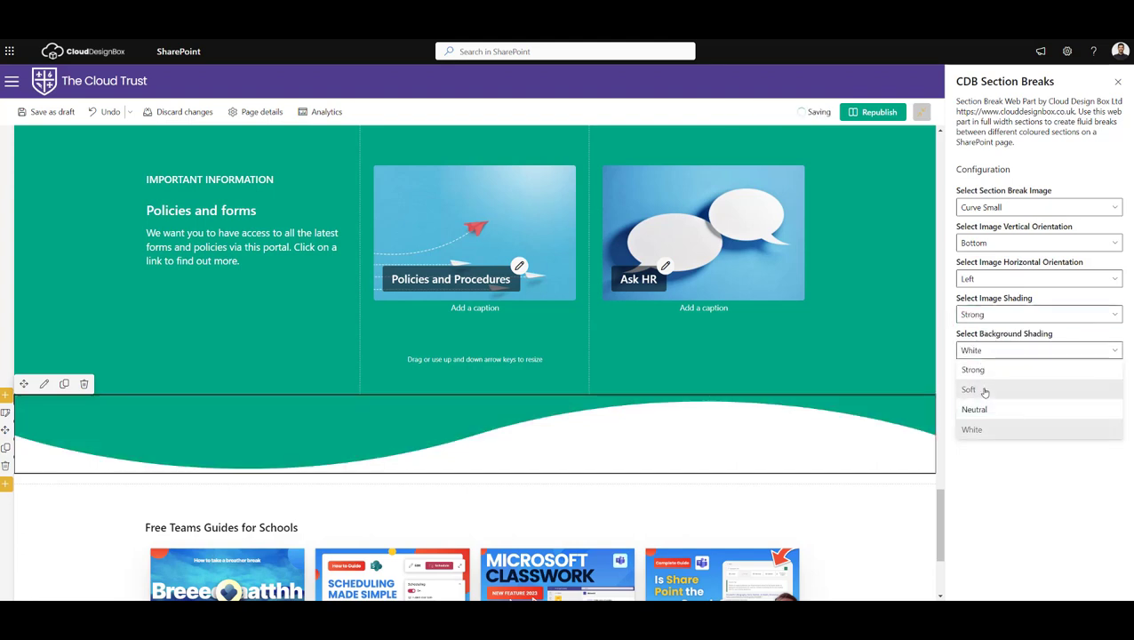
{"action": "left_click", "coordinate": [985, 391]}
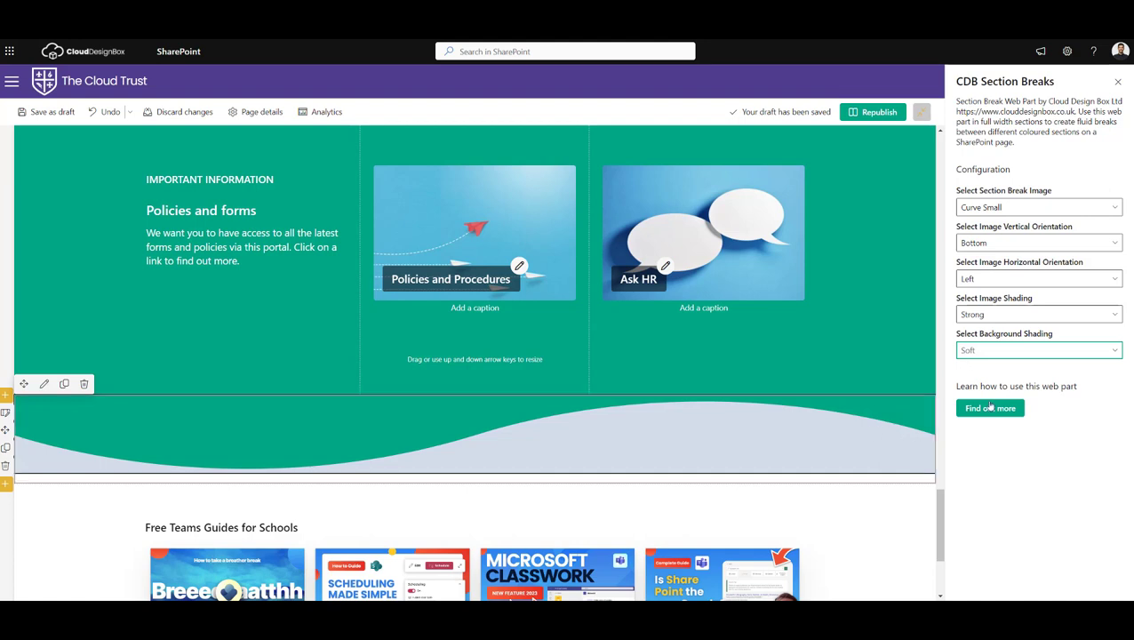
{"action": "left_click", "coordinate": [992, 354]}
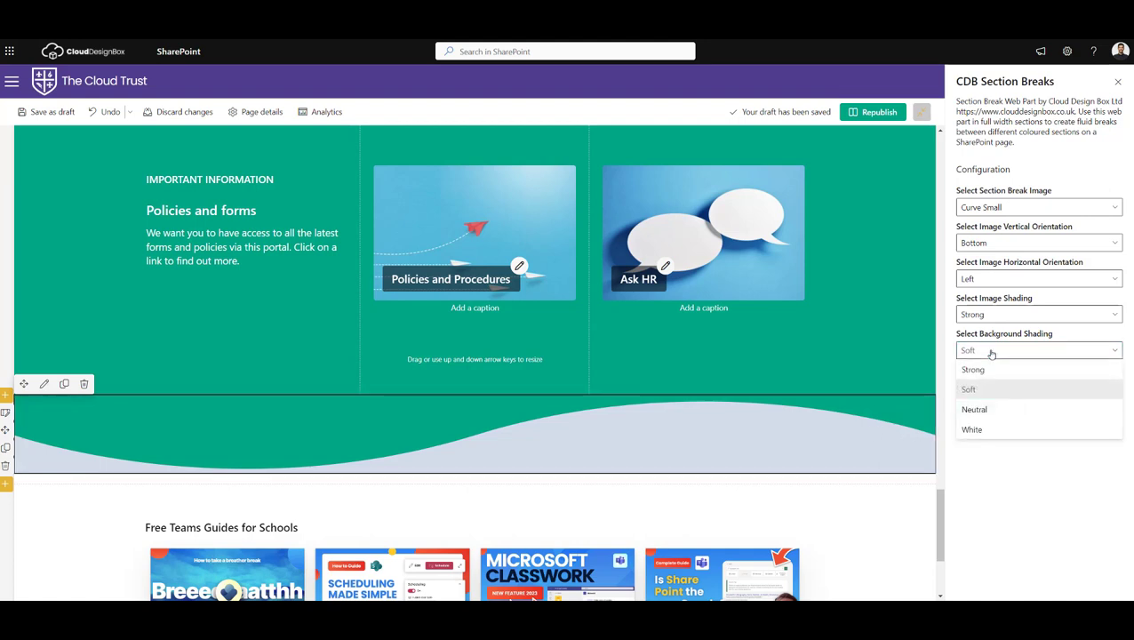
{"action": "left_click", "coordinate": [988, 430]}
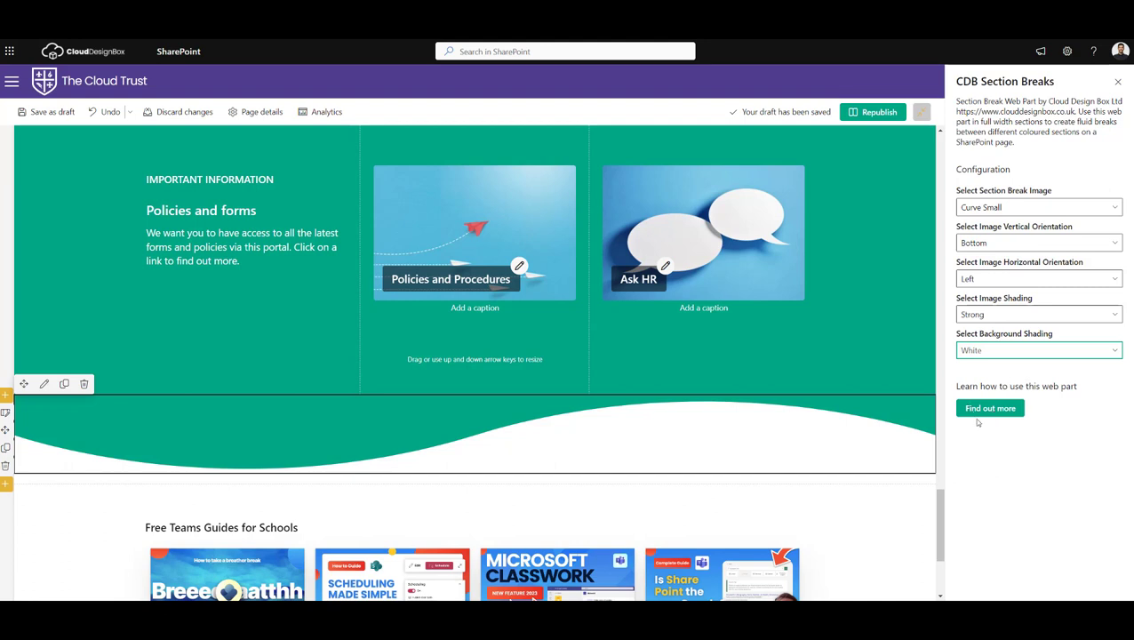
Republish the home page with the reconfigured lower section break.
{"action": "left_click", "coordinate": [875, 112]}
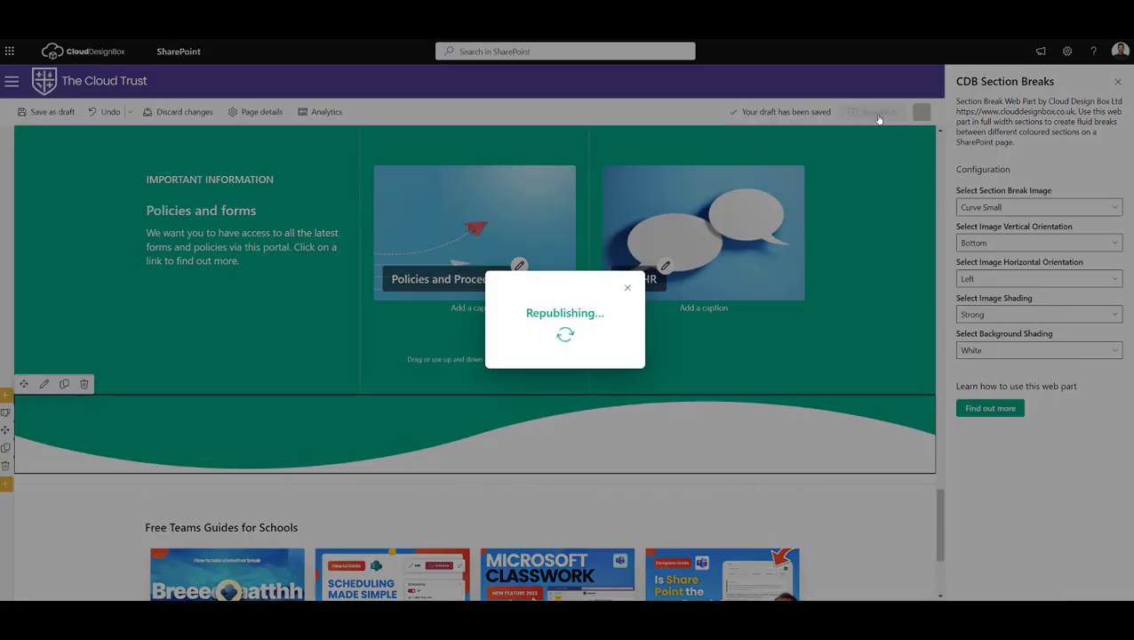